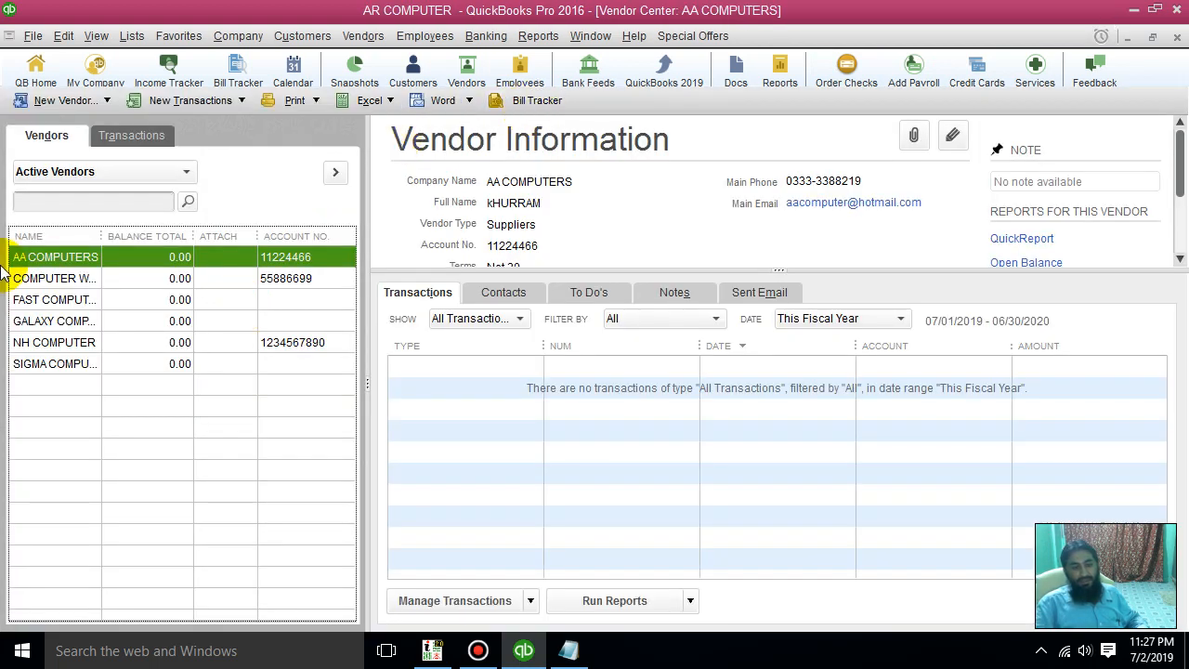
Review the vendor information of several active vendors, including AA COMPUTERS, GALAXY COMPUTER, NH COMPUTER and SIGMA COMPUTER
{"action": "left_click", "coordinate": [32, 277]}
{"action": "left_click", "coordinate": [49, 323]}
{"action": "left_click", "coordinate": [47, 343]}
{"action": "left_click", "coordinate": [45, 363]}
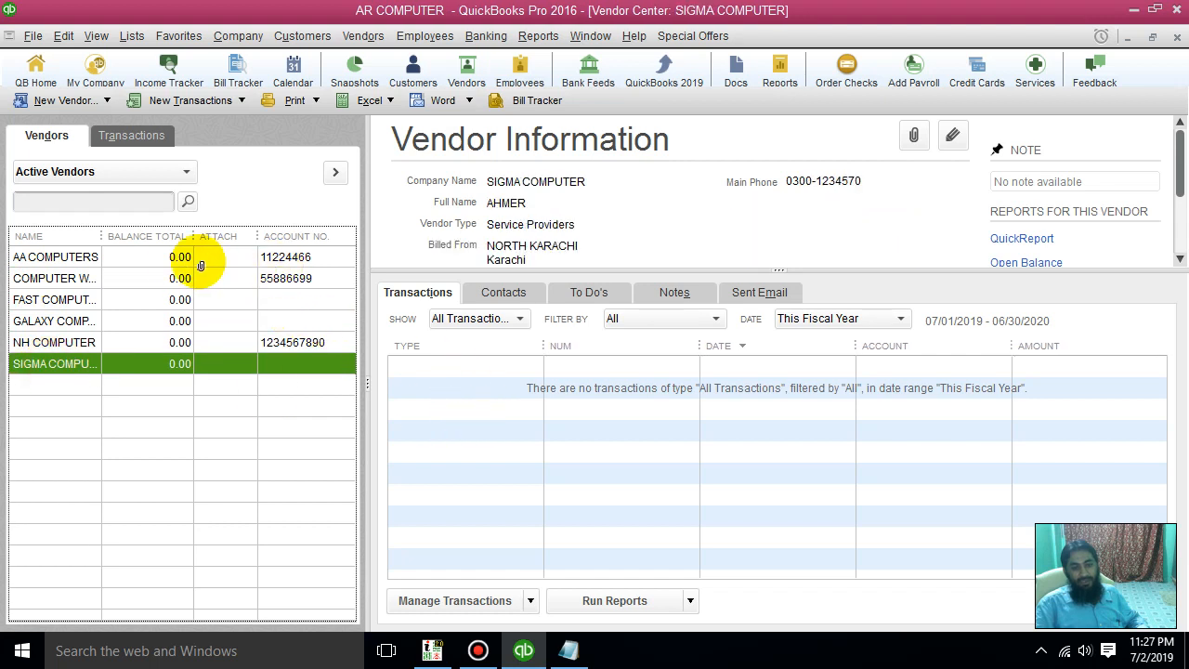
{"action": "left_click", "coordinate": [42, 342]}
{"action": "left_click", "coordinate": [40, 320]}
{"action": "left_click", "coordinate": [35, 257]}
{"action": "left_click", "coordinate": [37, 321]}
{"action": "left_click", "coordinate": [41, 342]}
{"action": "left_click", "coordinate": [46, 364]}
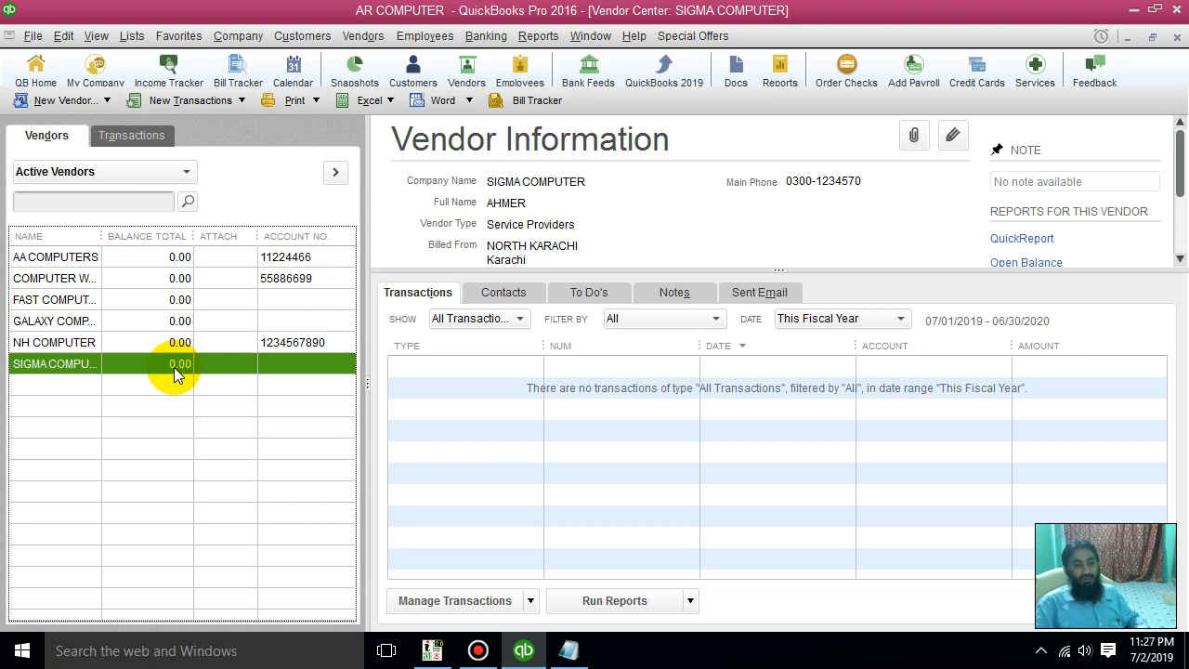
{"action": "right_click", "coordinate": [65, 368]}
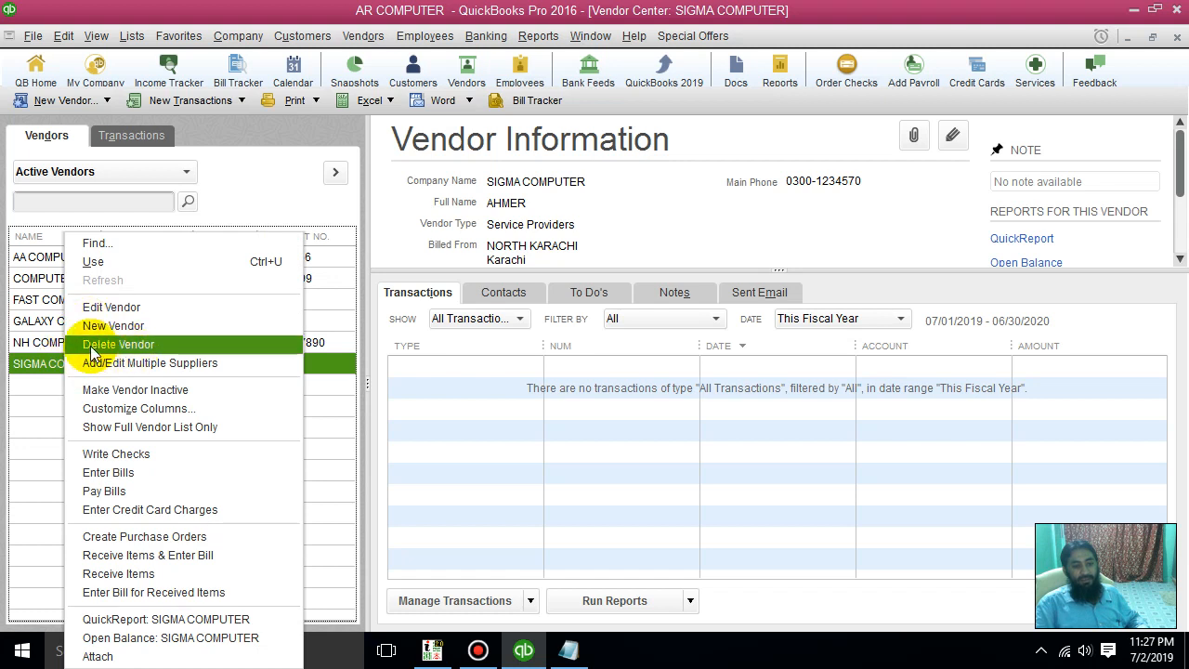
{"action": "left_click", "coordinate": [42, 383]}
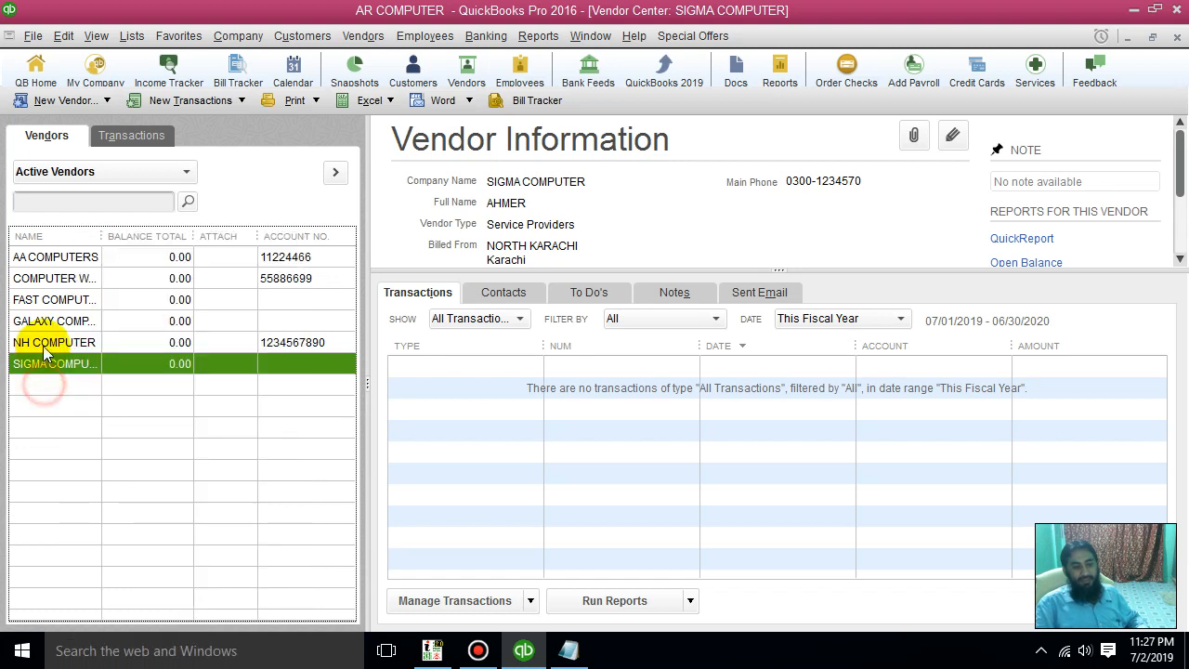
{"action": "right_click", "coordinate": [88, 363]}
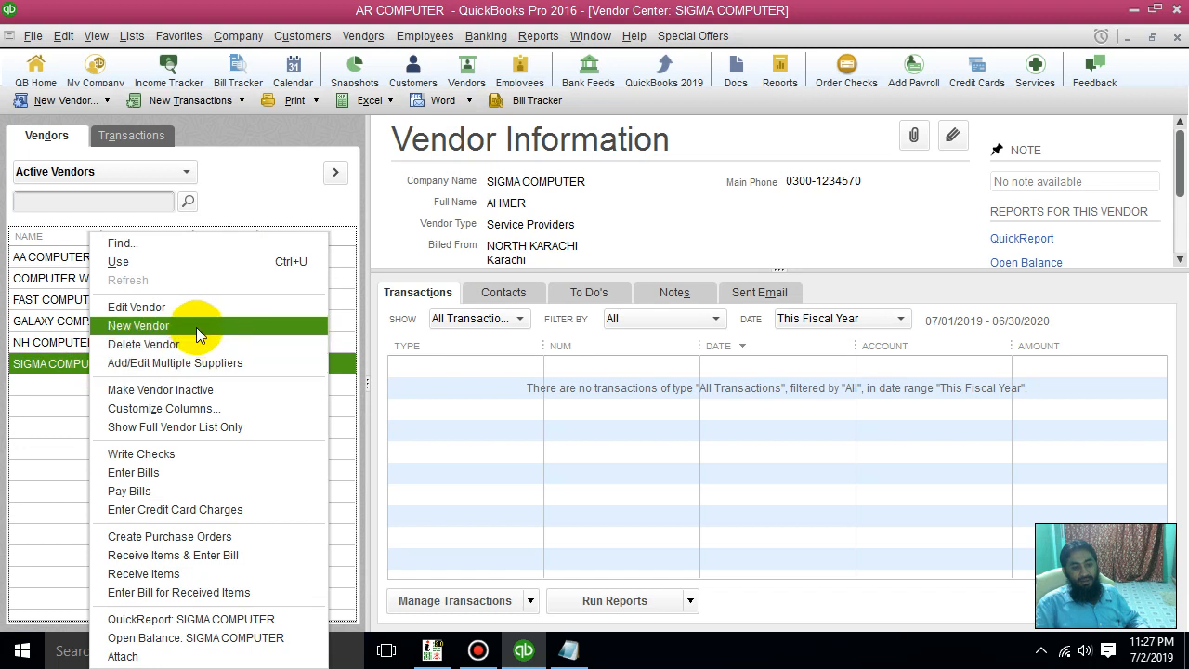
{"action": "left_click", "coordinate": [86, 425]}
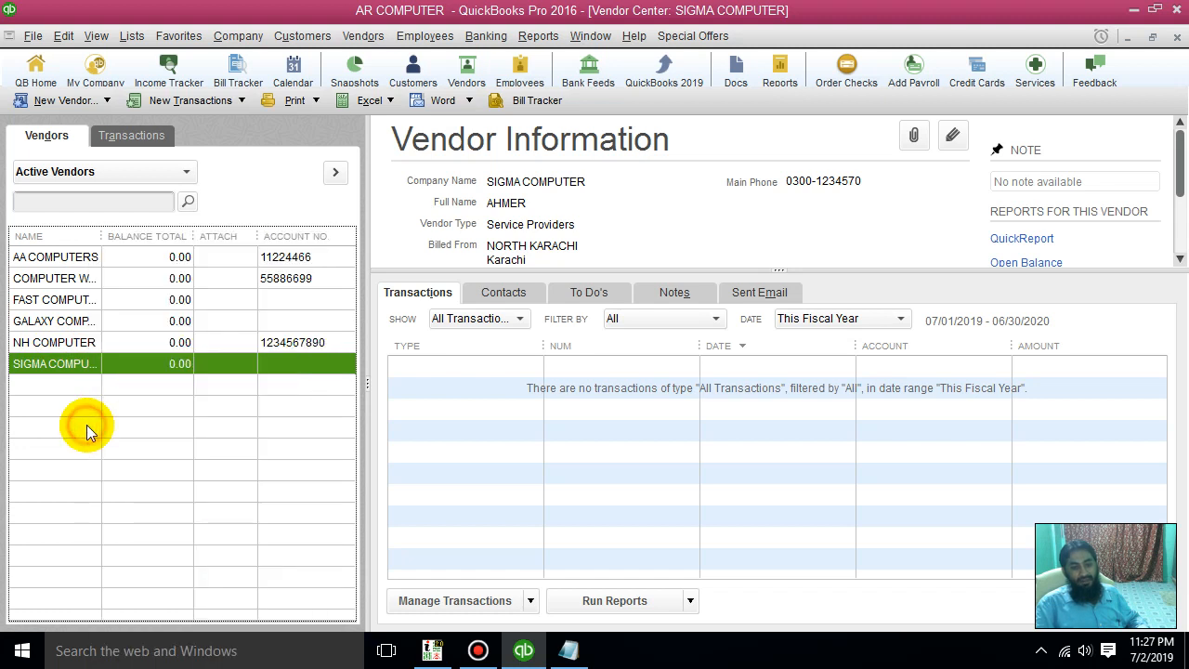
Delete the vendor SIGMA COMPUTER from the vendor list and confirm the deletion
{"action": "right_click", "coordinate": [124, 363]}
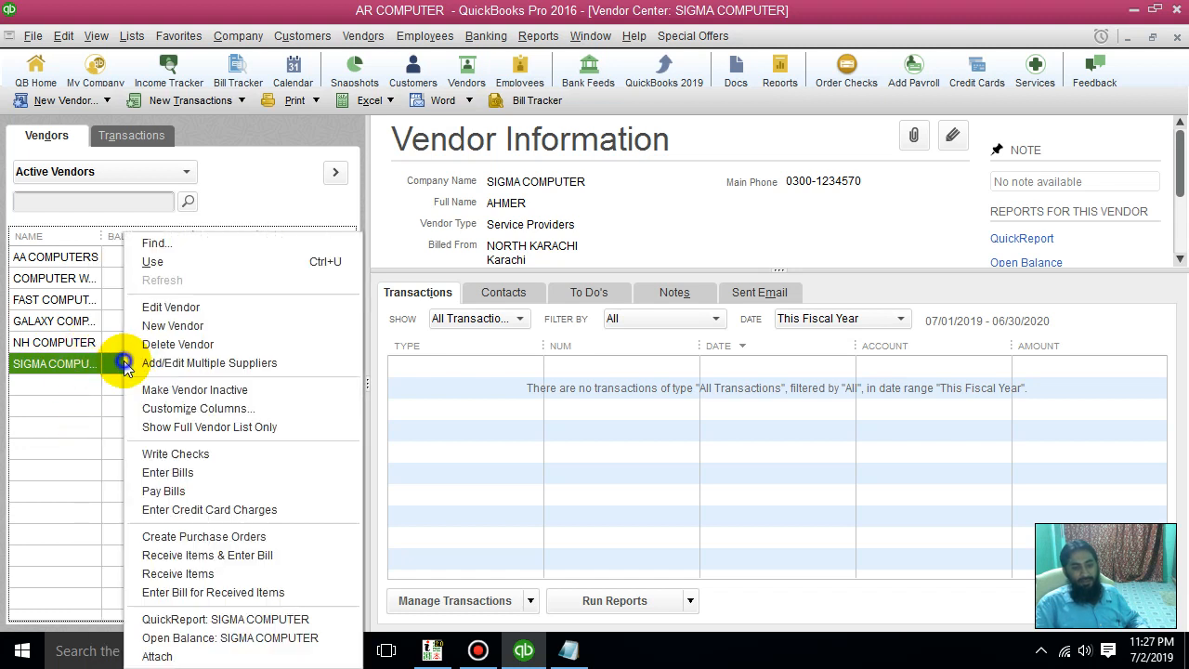
{"action": "left_click", "coordinate": [185, 348]}
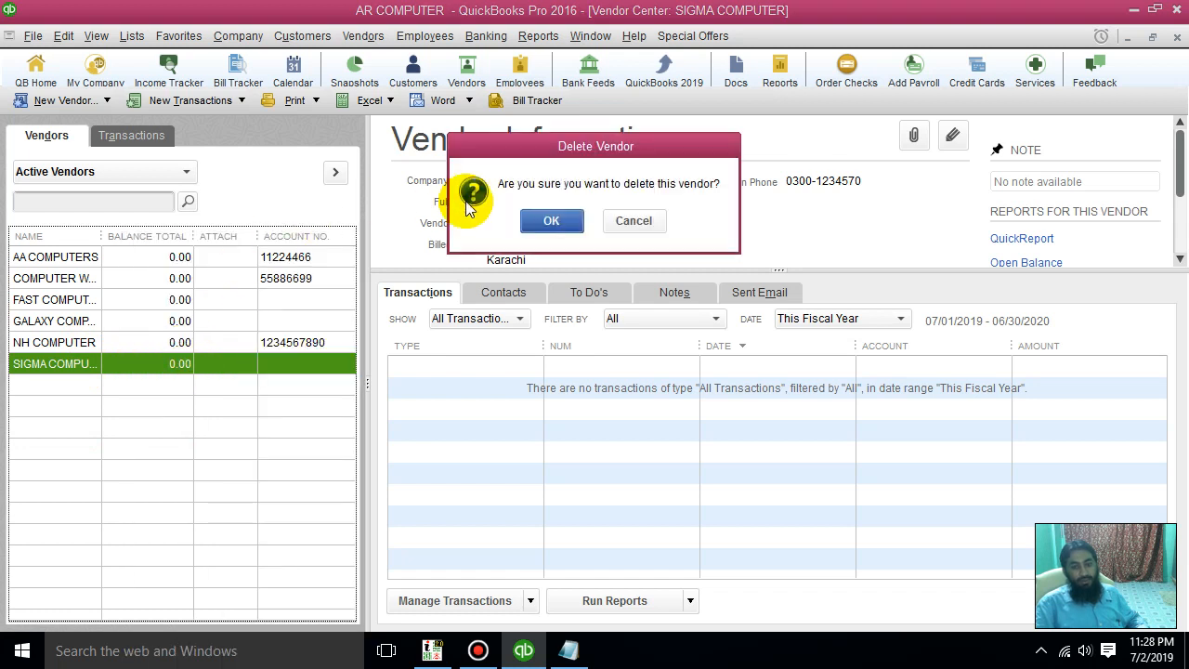
{"action": "left_click_drag", "start_coordinate": [650, 156], "coordinate": [521, 180]}
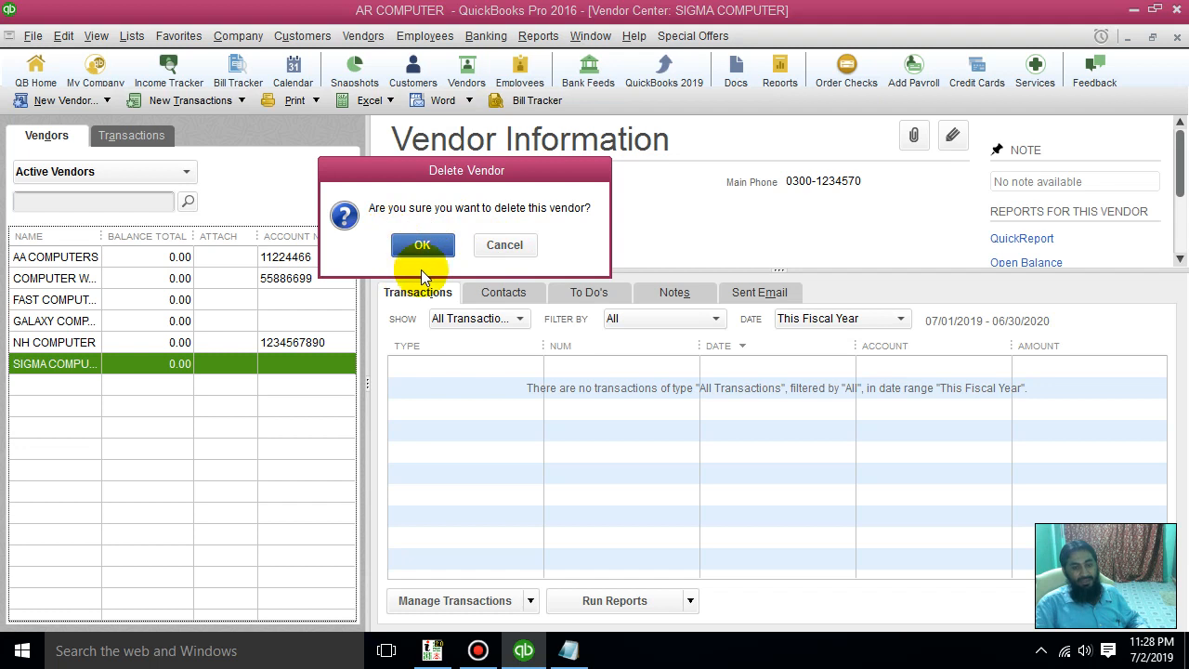
{"action": "left_click", "coordinate": [435, 249]}
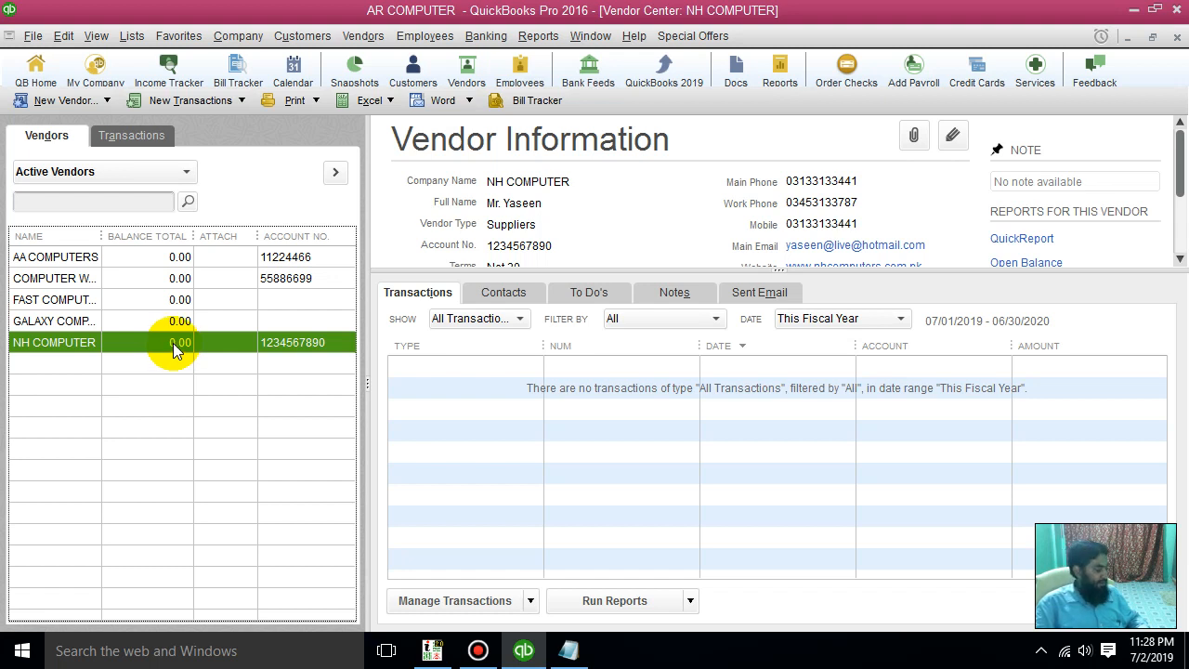
Make the vendor NH COMPUTER inactive and set the vendor list filter to All Vendors
{"action": "right_click", "coordinate": [176, 351]}
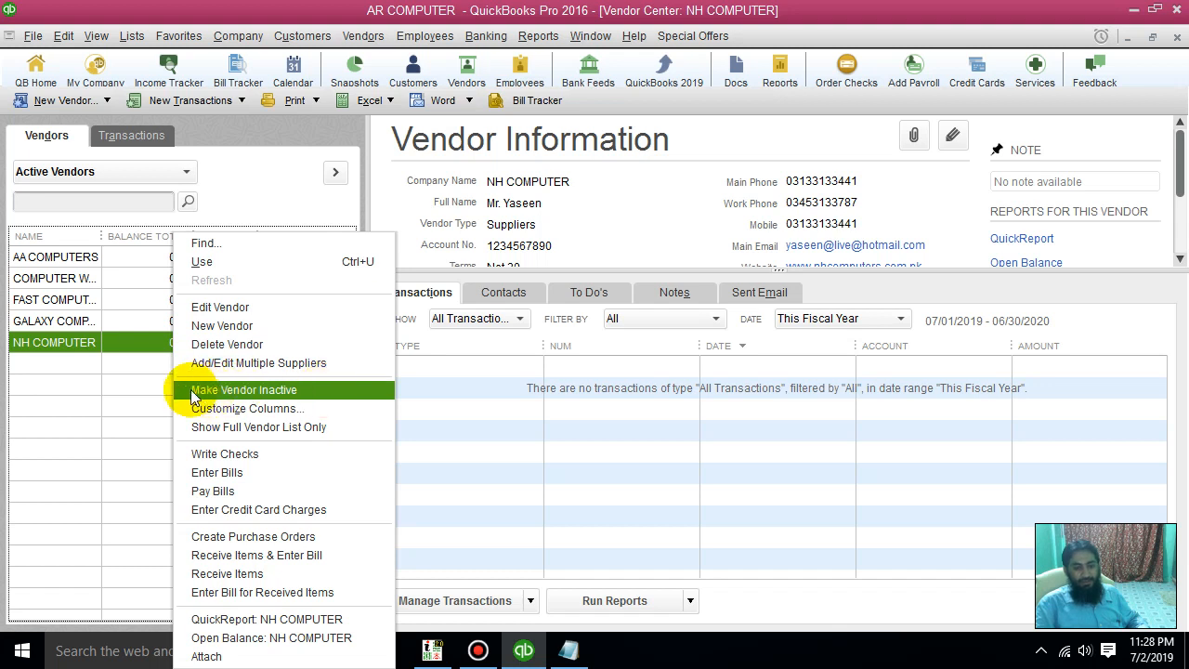
{"action": "left_click", "coordinate": [232, 394]}
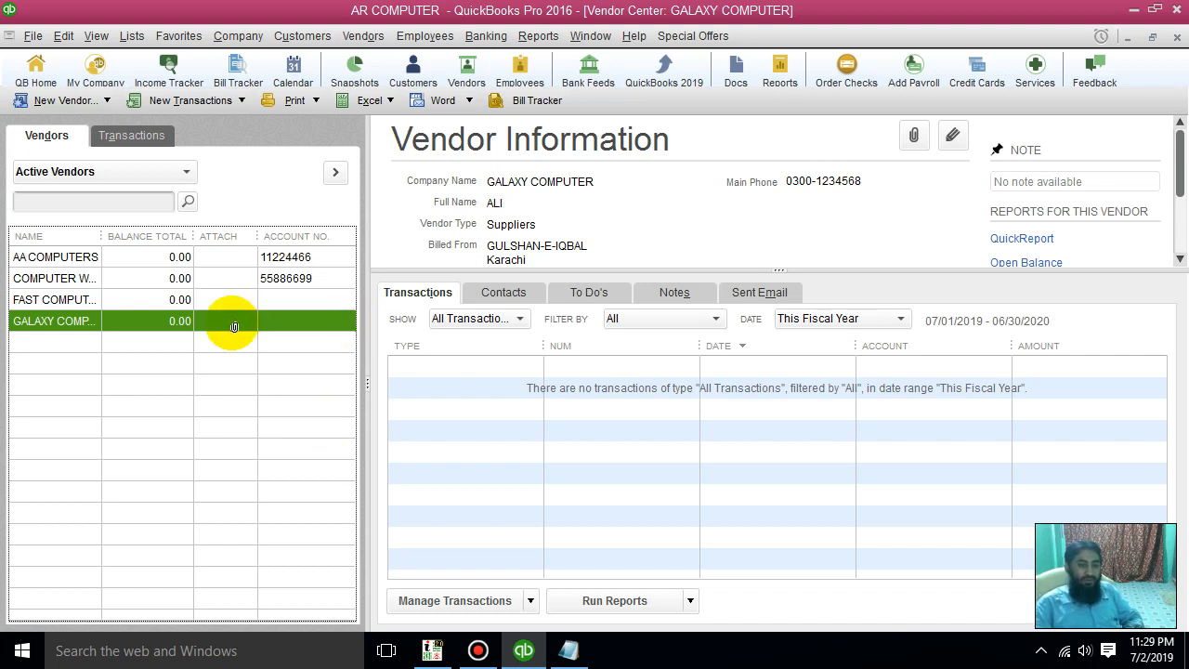
{"action": "left_click", "coordinate": [178, 173]}
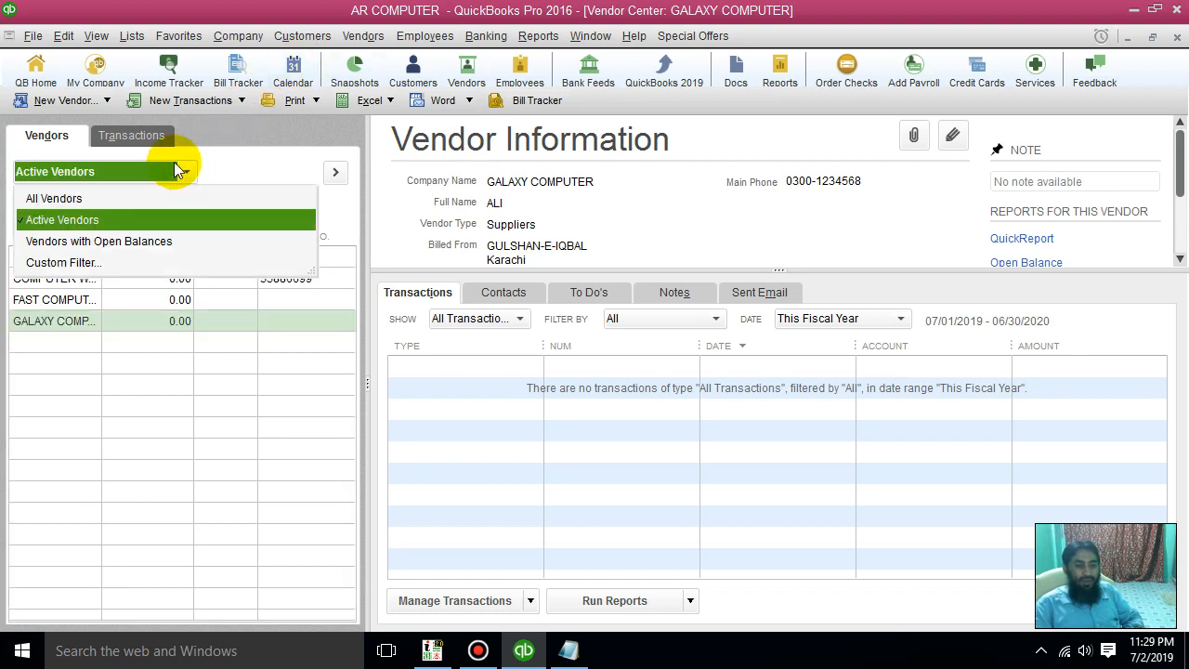
{"action": "left_click", "coordinate": [55, 200]}
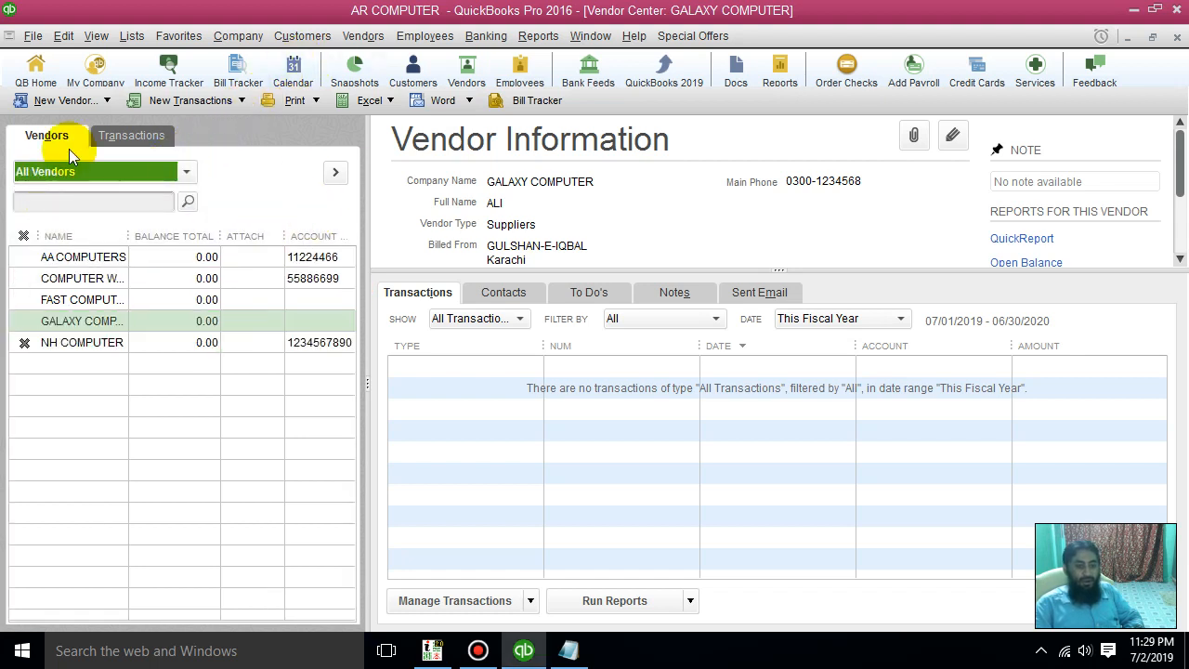
Check the inactive vendor NH COMPUTER's information and make this vendor active again
{"action": "left_click", "coordinate": [70, 348]}
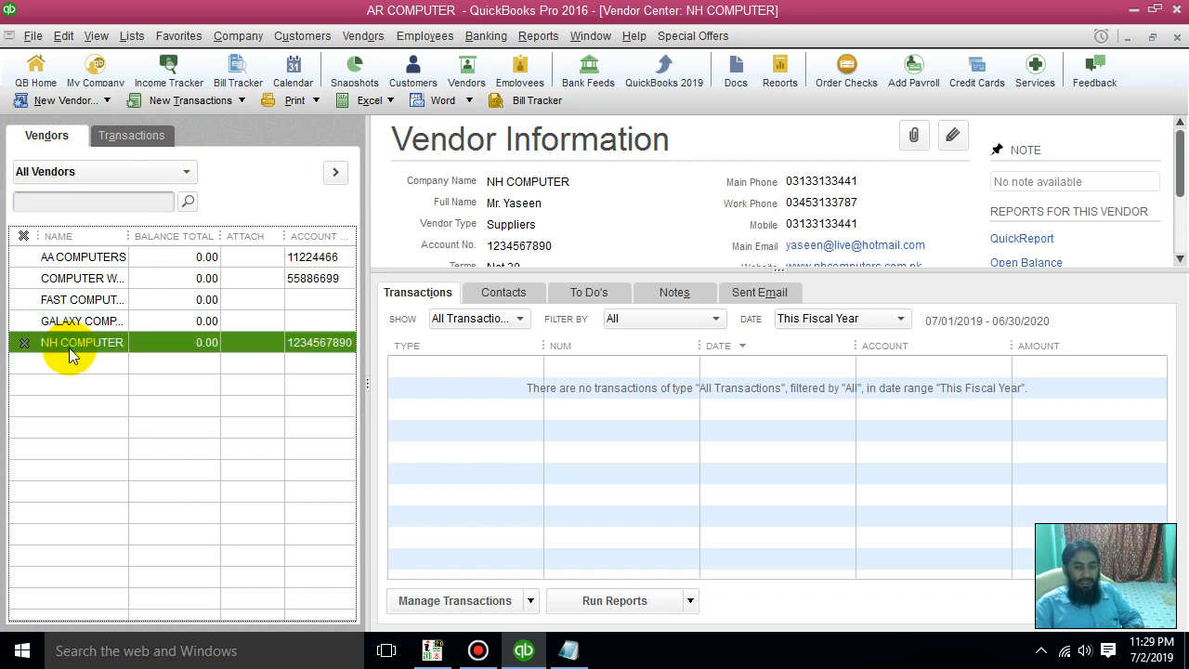
{"action": "scroll", "coordinate": [624, 214], "scroll_direction": "down", "scroll_amount": 2}
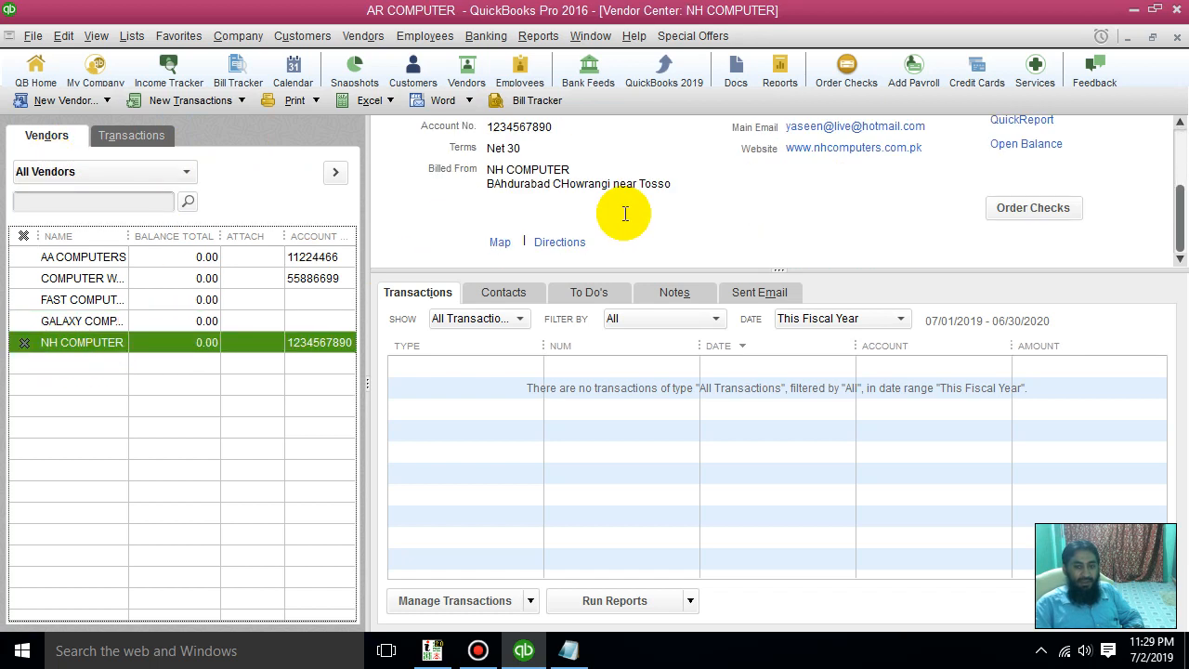
{"action": "scroll", "coordinate": [624, 214], "scroll_direction": "up", "scroll_amount": 2}
{"action": "right_click", "coordinate": [177, 347]}
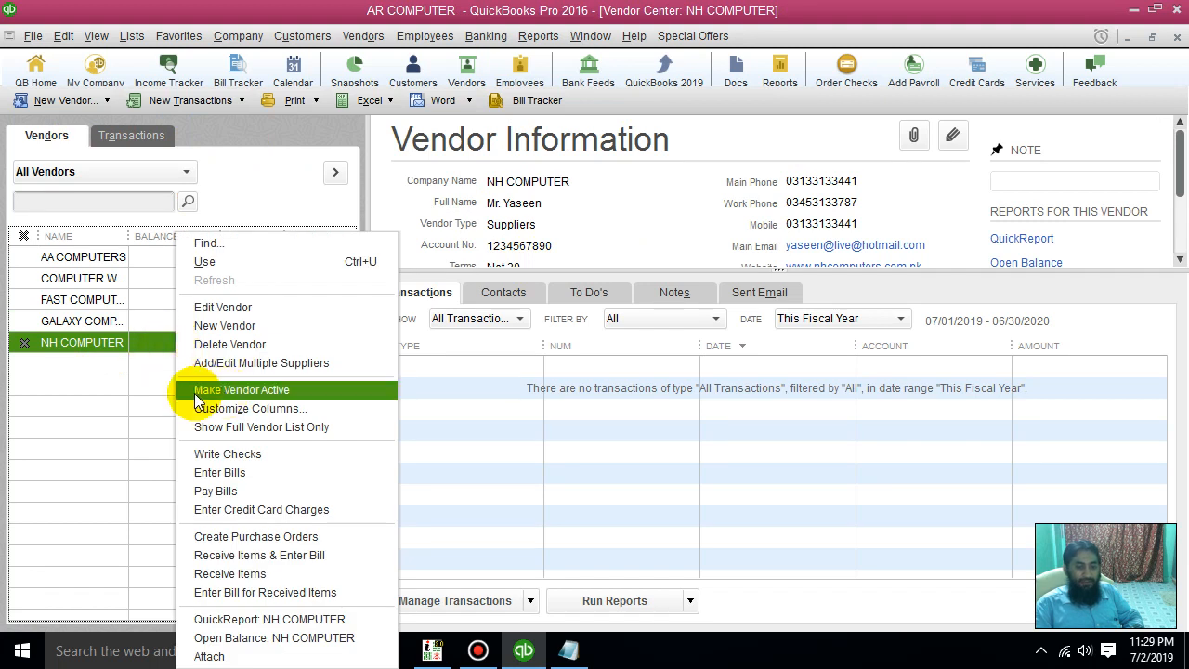
{"action": "left_click", "coordinate": [302, 395]}
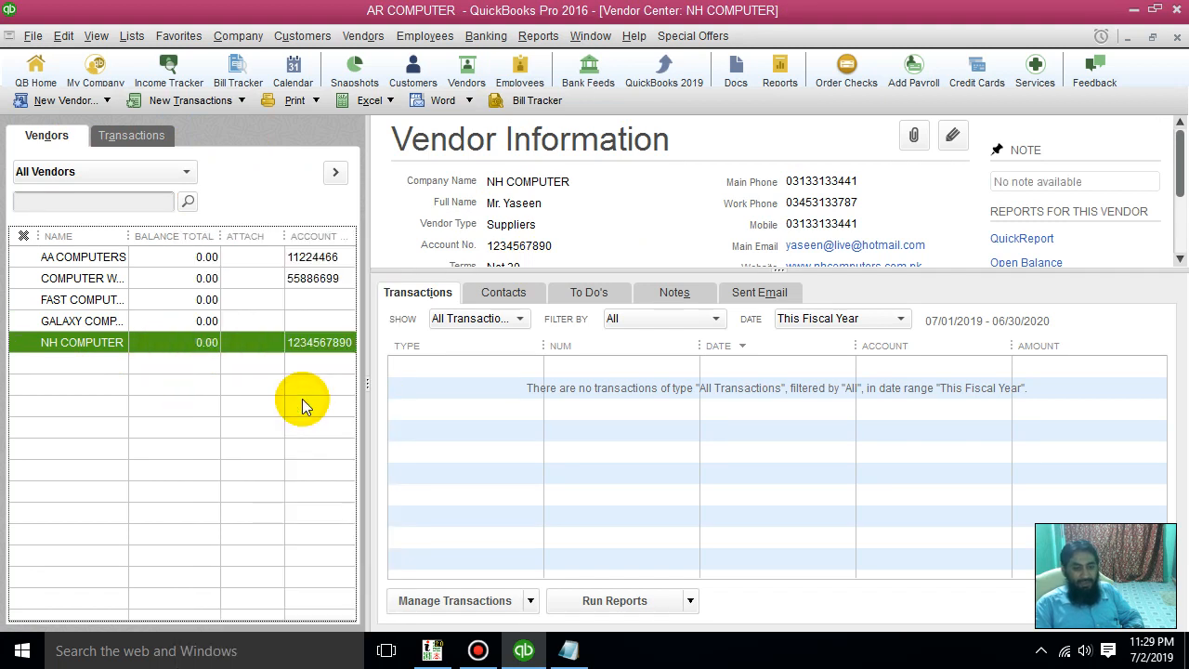
Make NH COMPUTER inactive once more and filter the vendor list to Active Vendors
{"action": "right_click", "coordinate": [84, 351]}
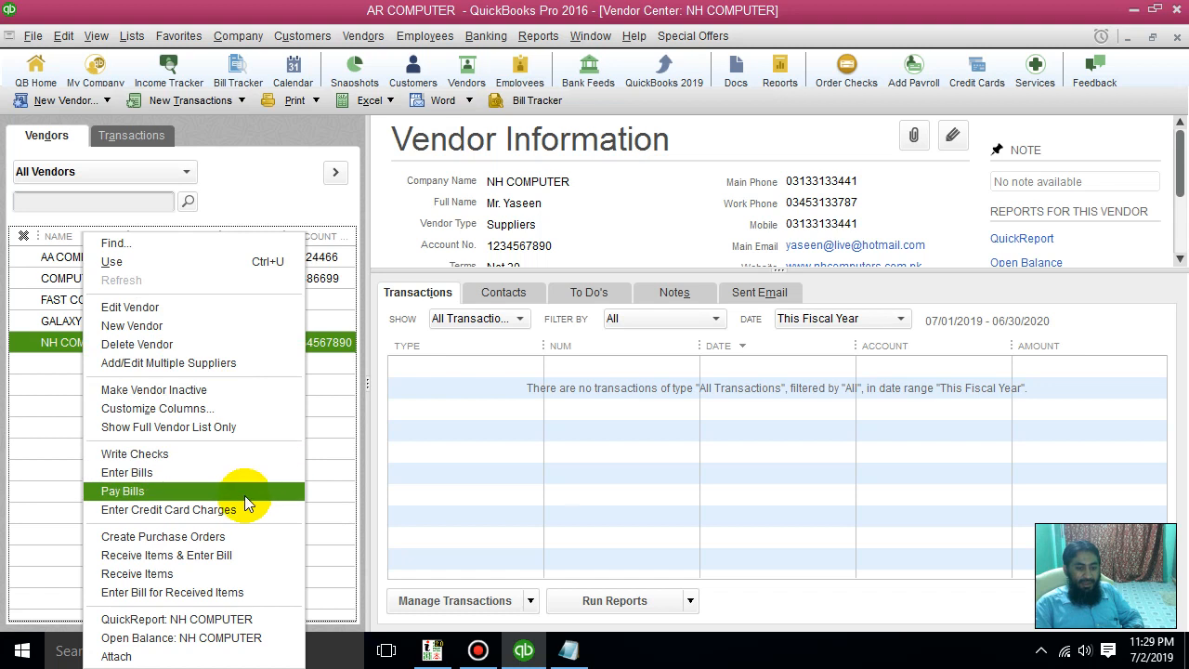
{"action": "left_click", "coordinate": [195, 392]}
{"action": "left_click", "coordinate": [135, 175]}
{"action": "left_click", "coordinate": [59, 219]}
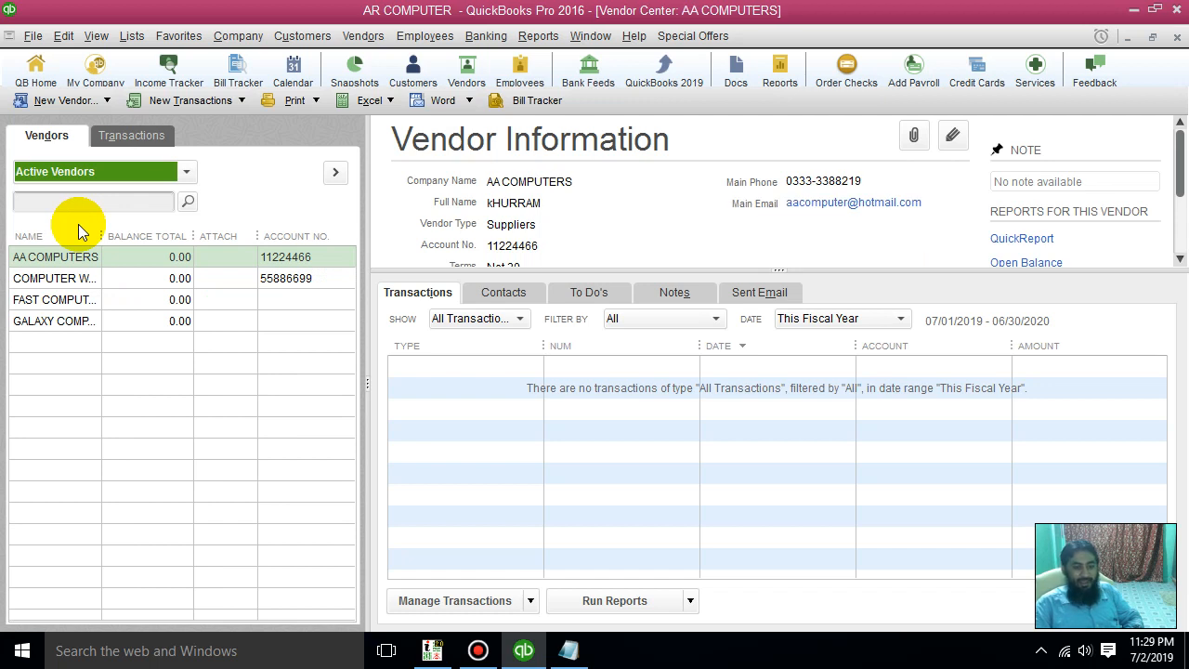
List all vendors, including inactive ones, and reactivate NH COMPUTER
{"action": "left_click", "coordinate": [65, 171]}
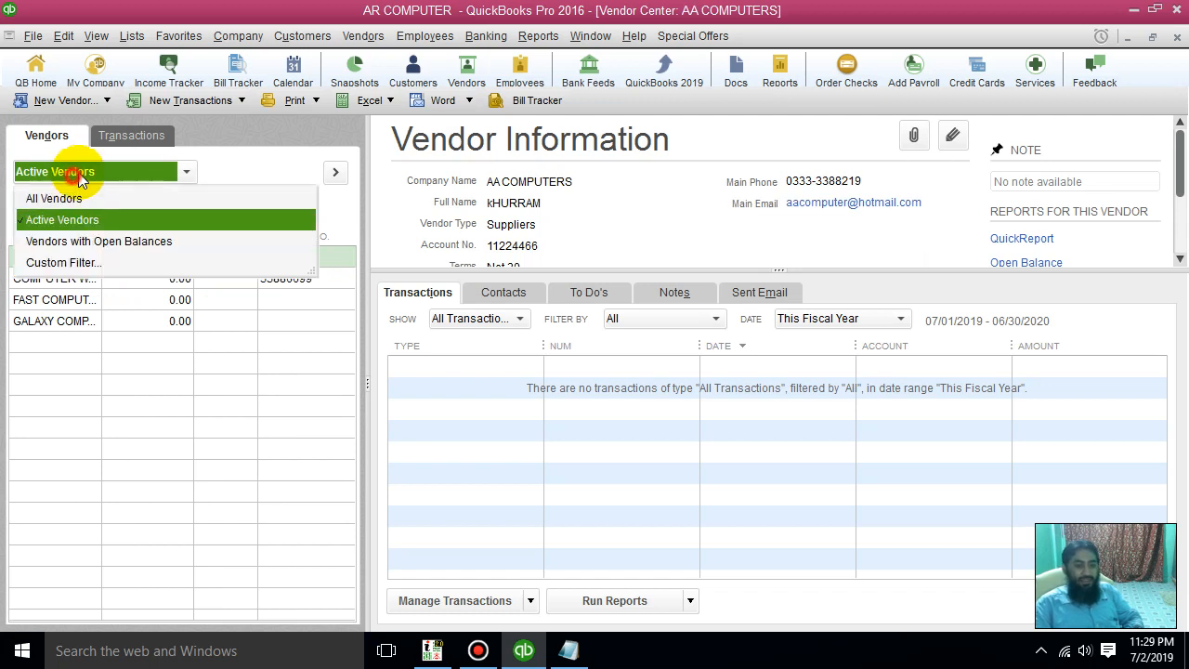
{"action": "left_click", "coordinate": [73, 200]}
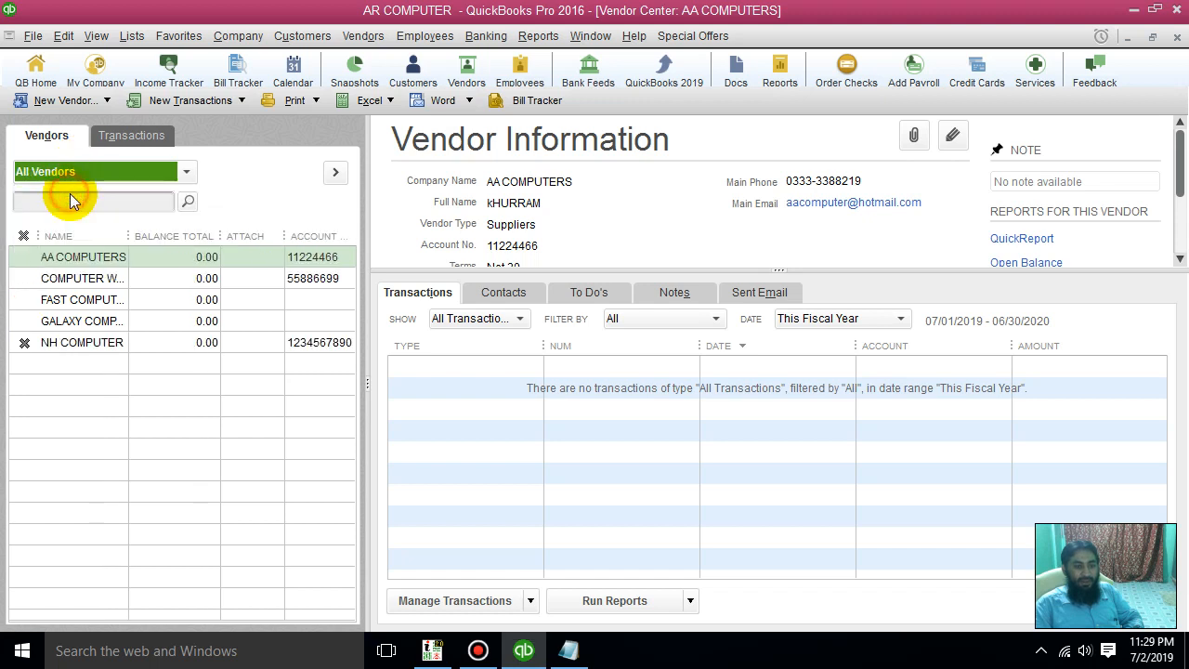
{"action": "left_click", "coordinate": [84, 343]}
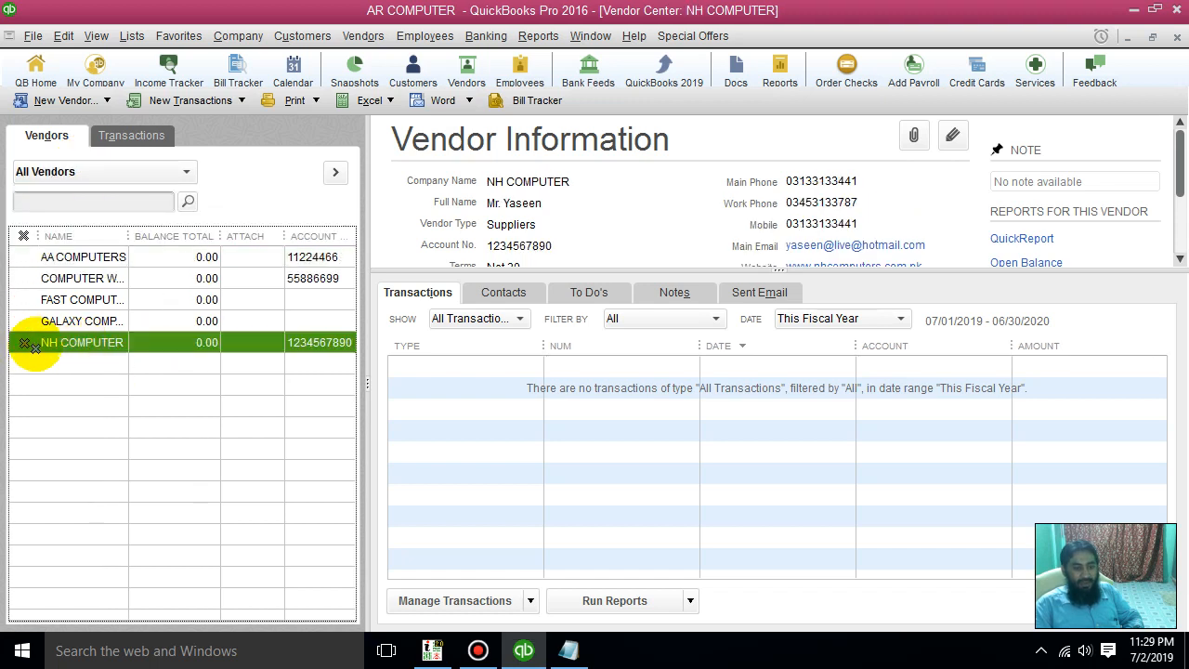
{"action": "right_click", "coordinate": [93, 349]}
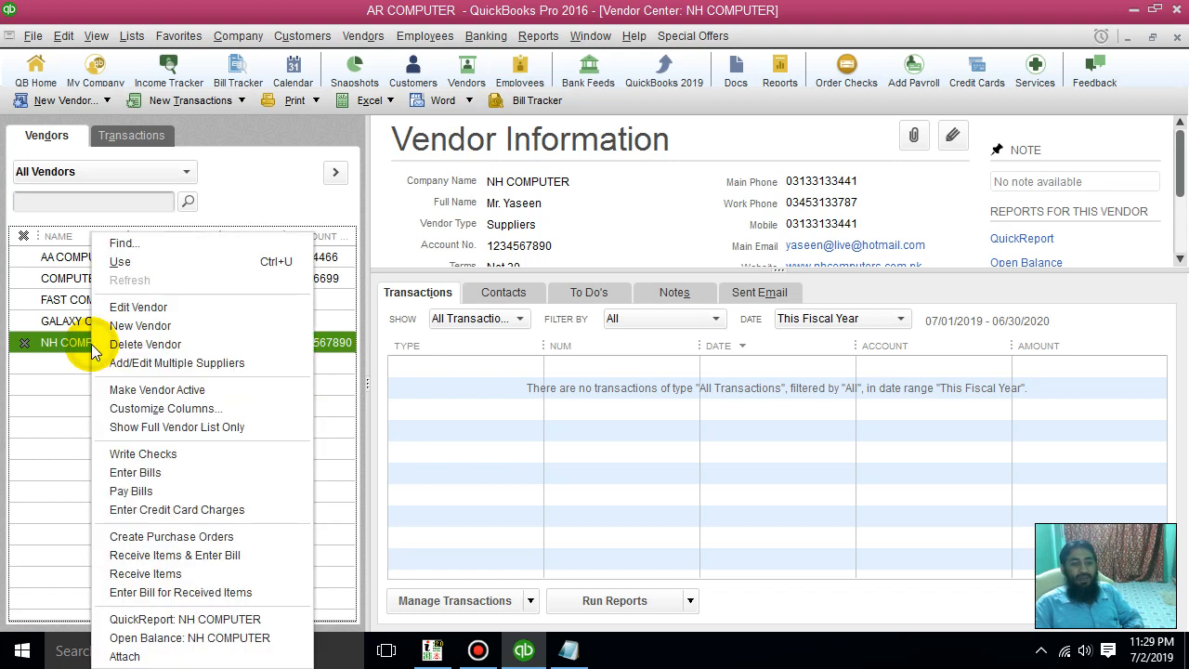
{"action": "left_click", "coordinate": [233, 391]}
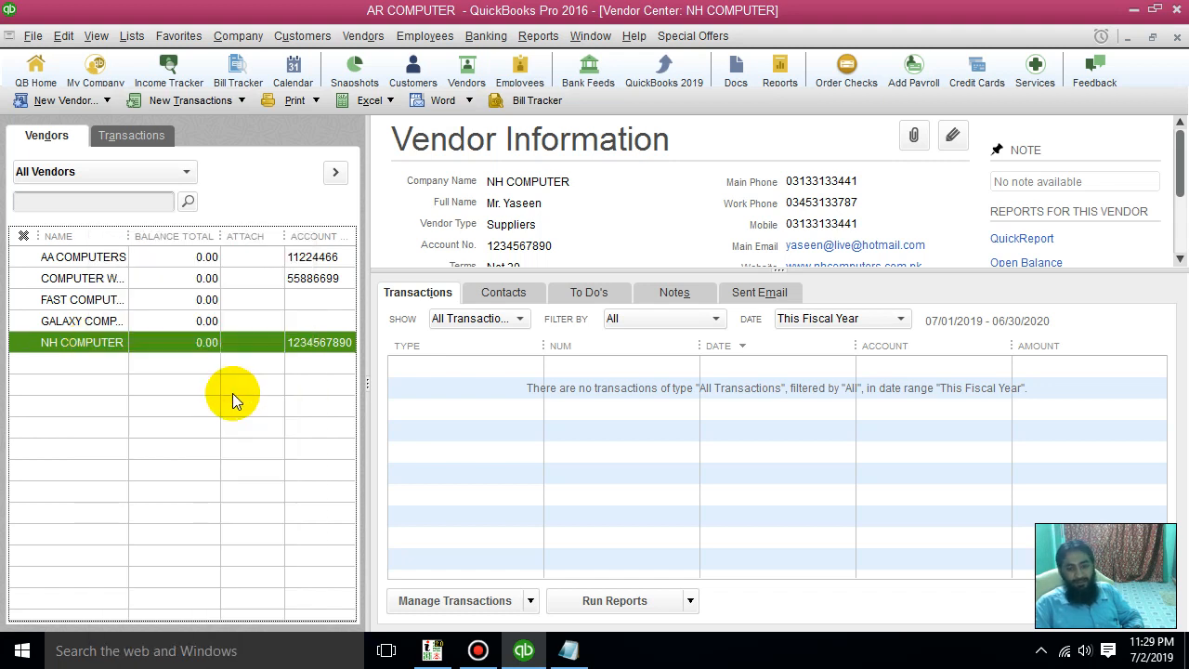